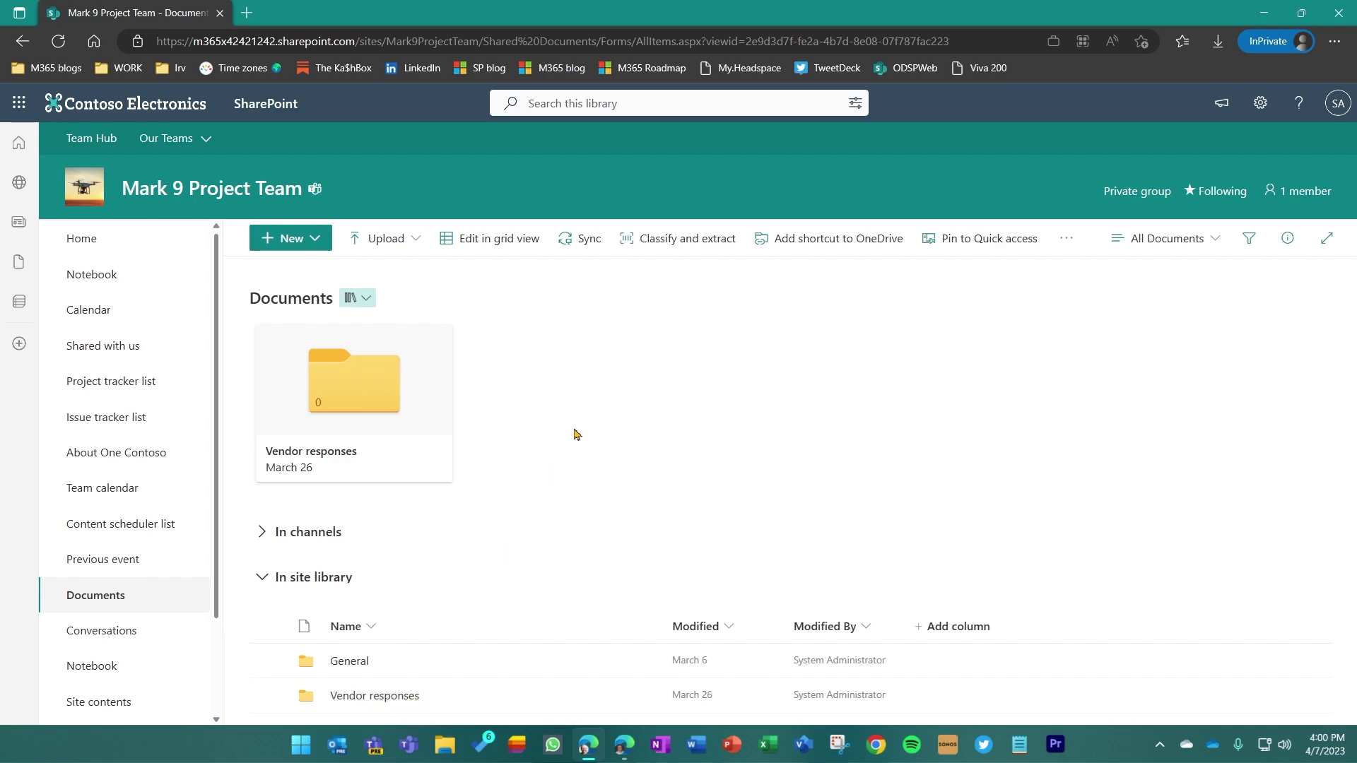
Expand the list of folders stored in channels, look through it, then collapse it again
click(262, 534)
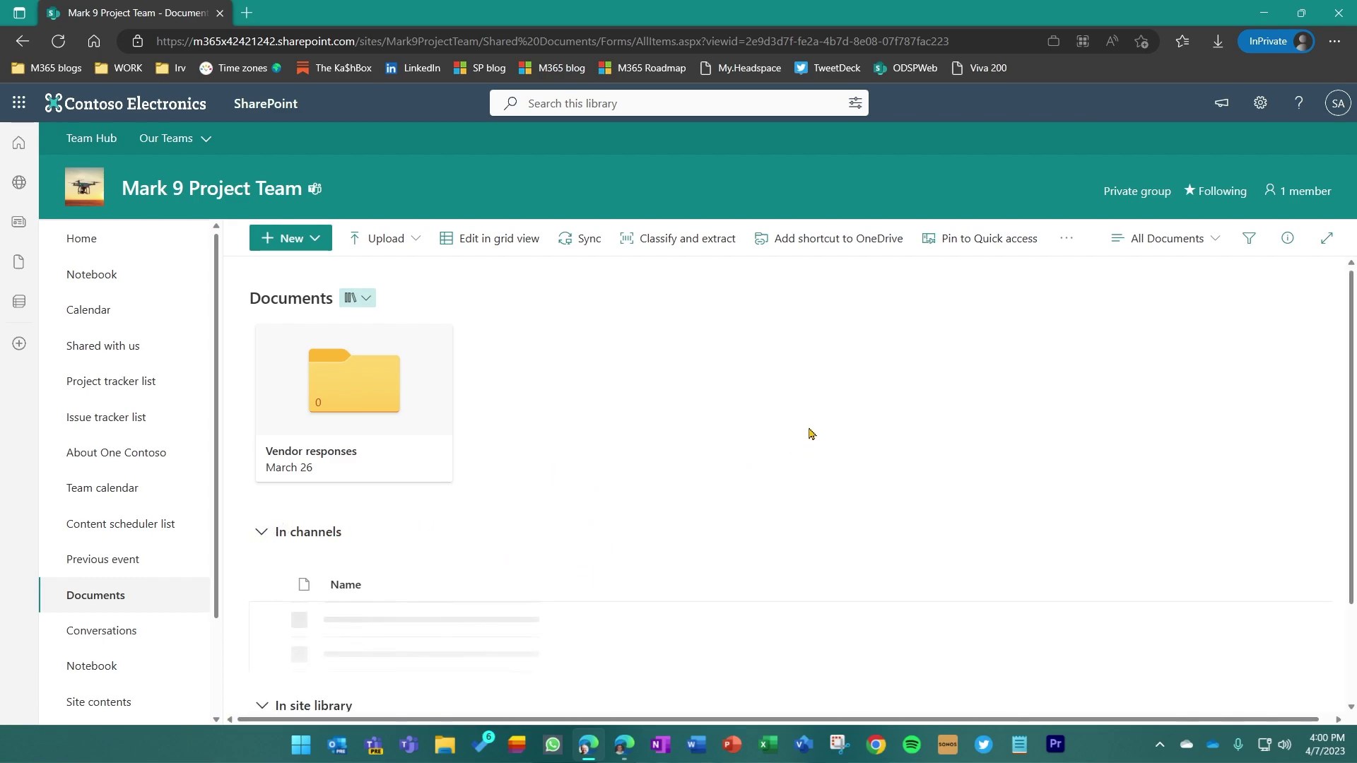
scroll(810, 432, down, 2)
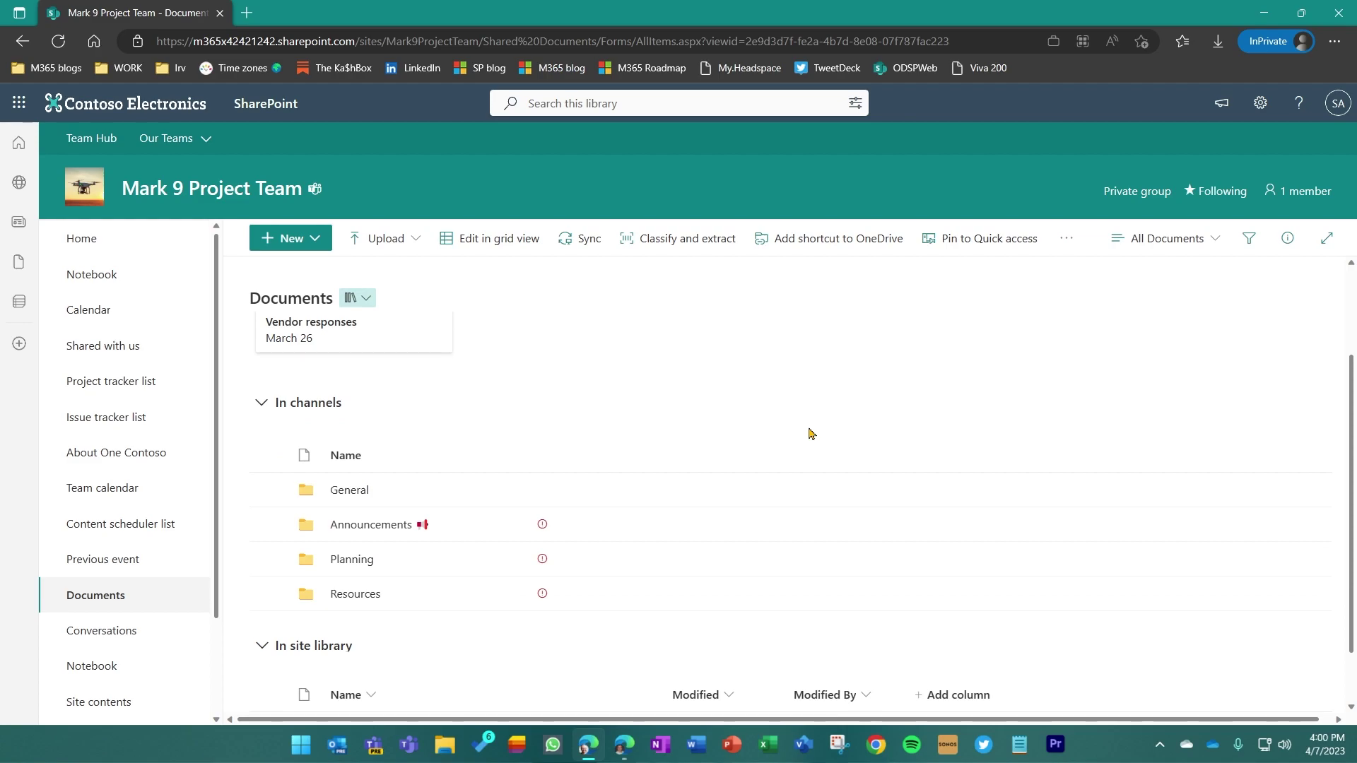
scroll(777, 427, up, 2)
click(270, 534)
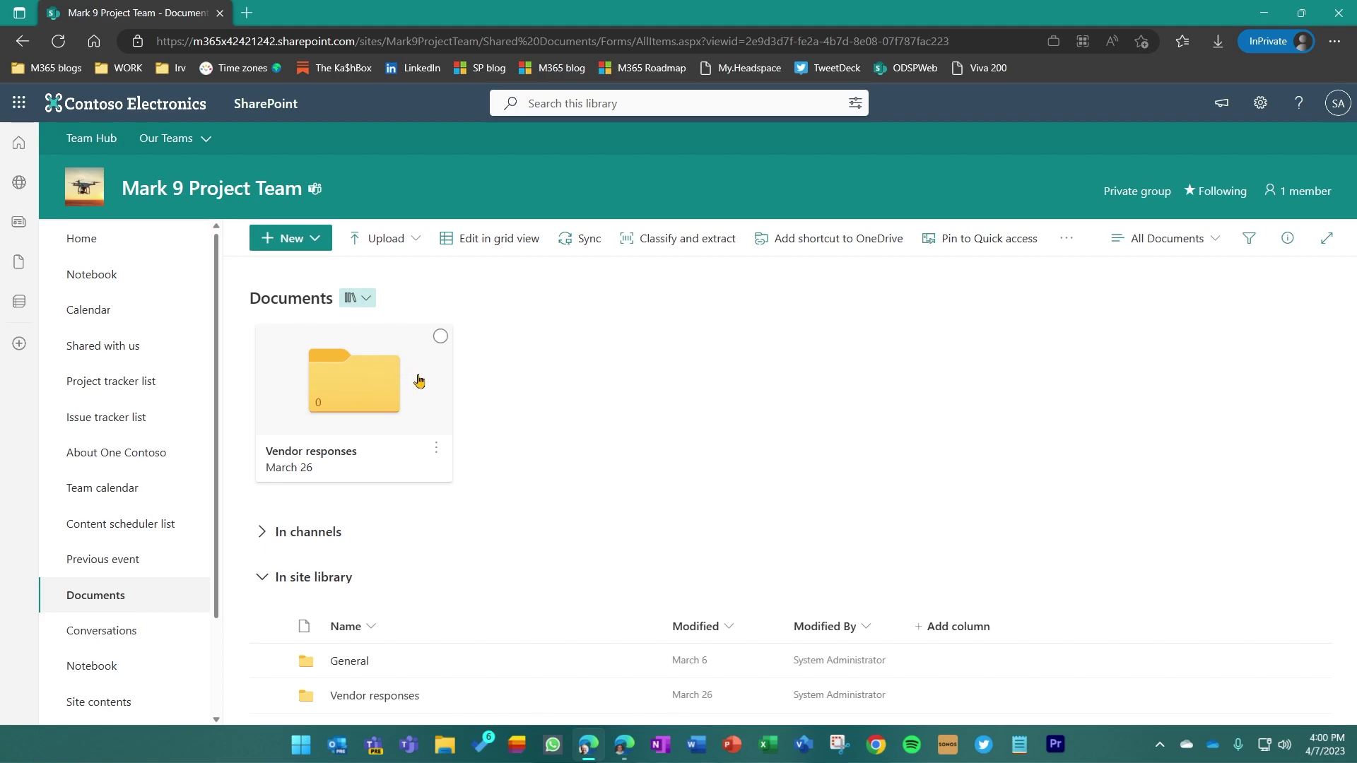
Start a file request for the Vendor responses folder with description 'Mark 9 campaign RFP'
click(441, 338)
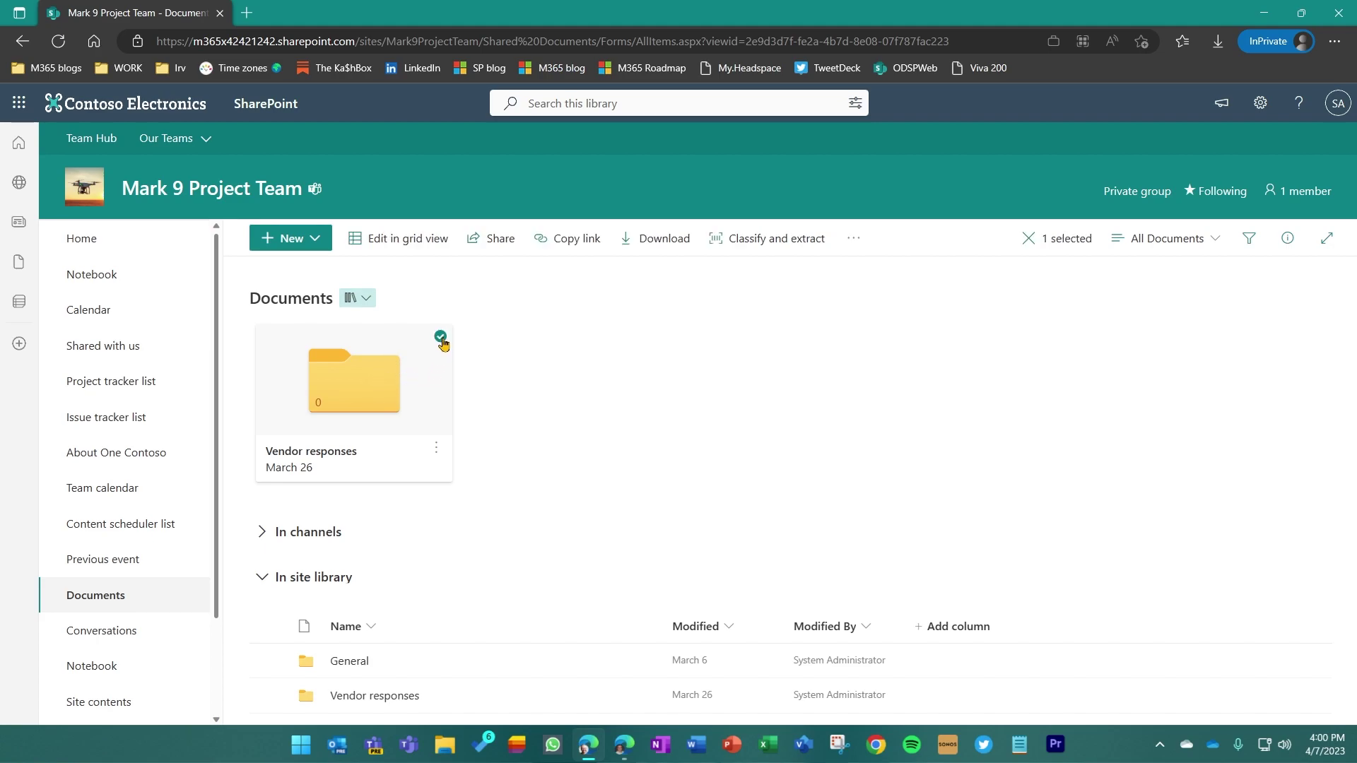
click(854, 240)
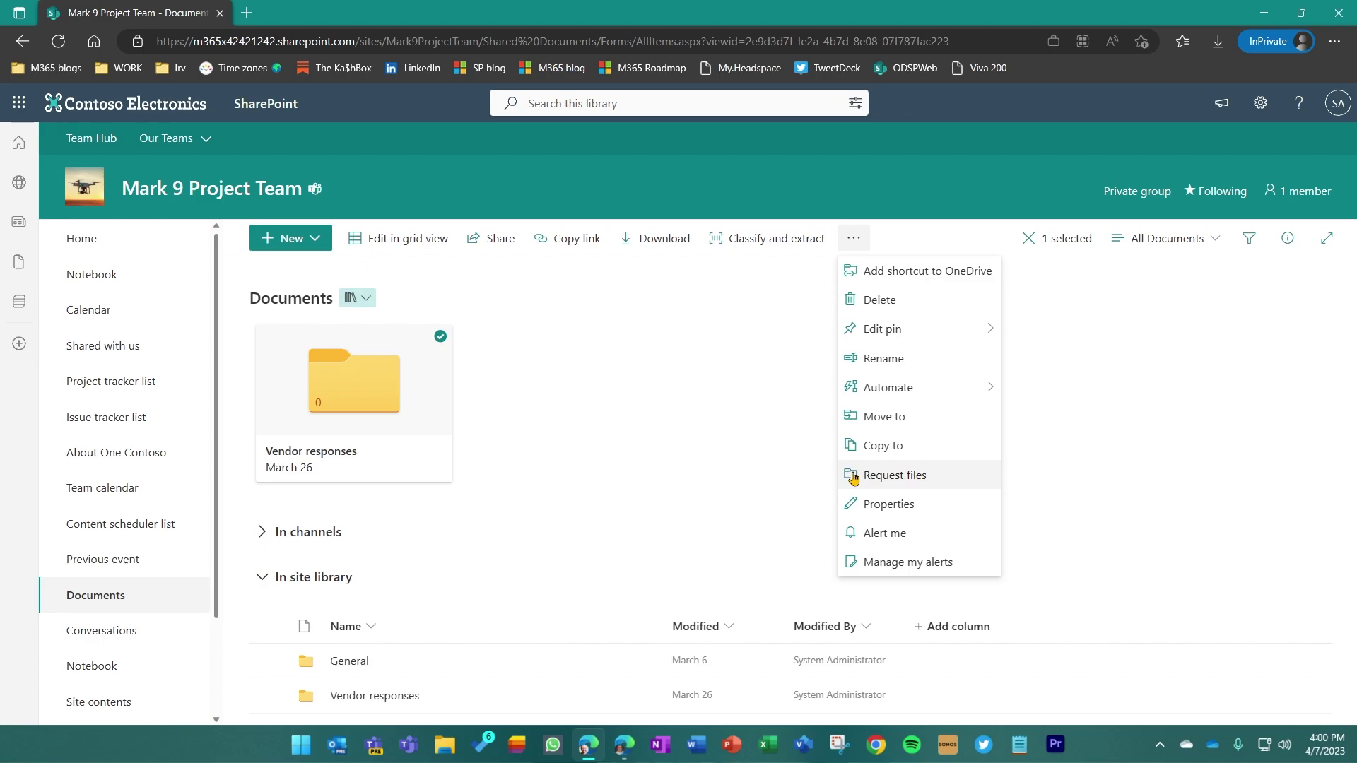
click(969, 476)
key(ctrl+v)
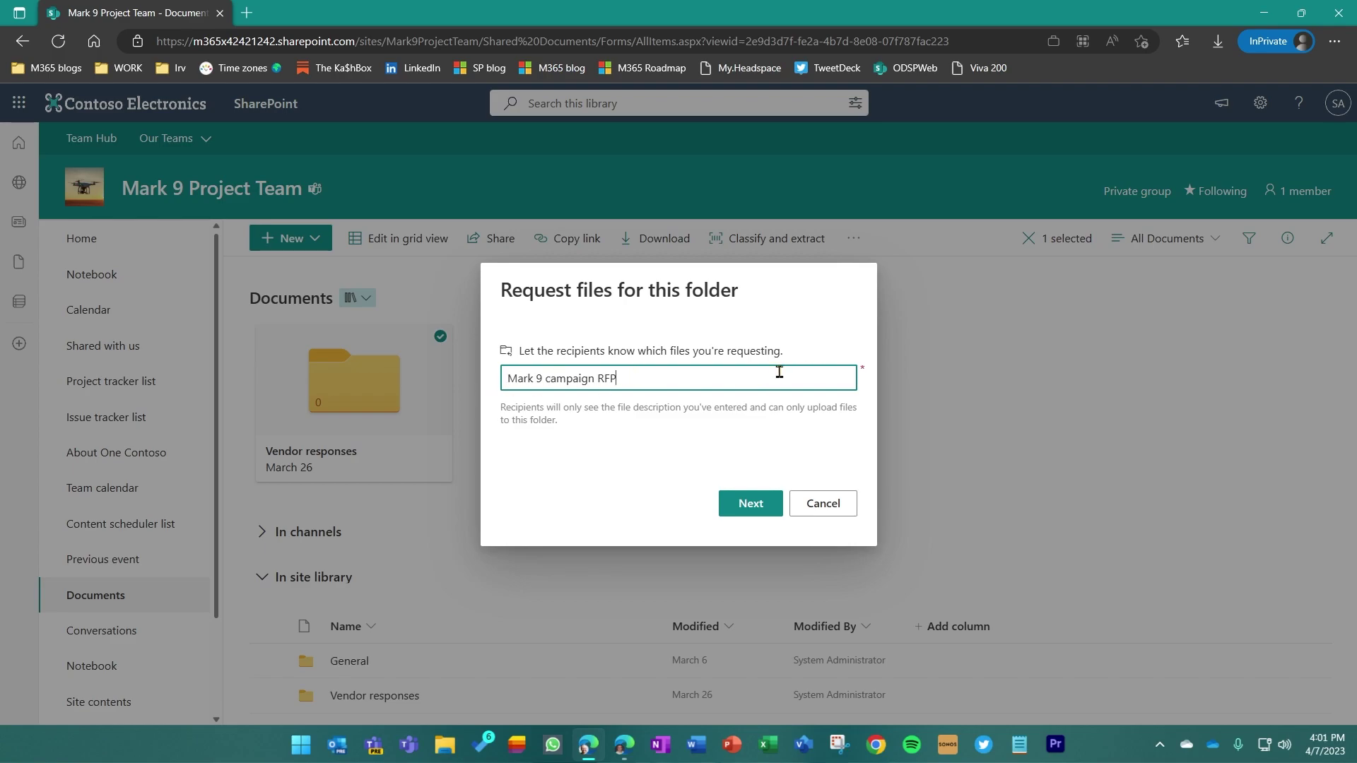
Create the upload link and add the outside recipient's email address as the recipient
click(752, 505)
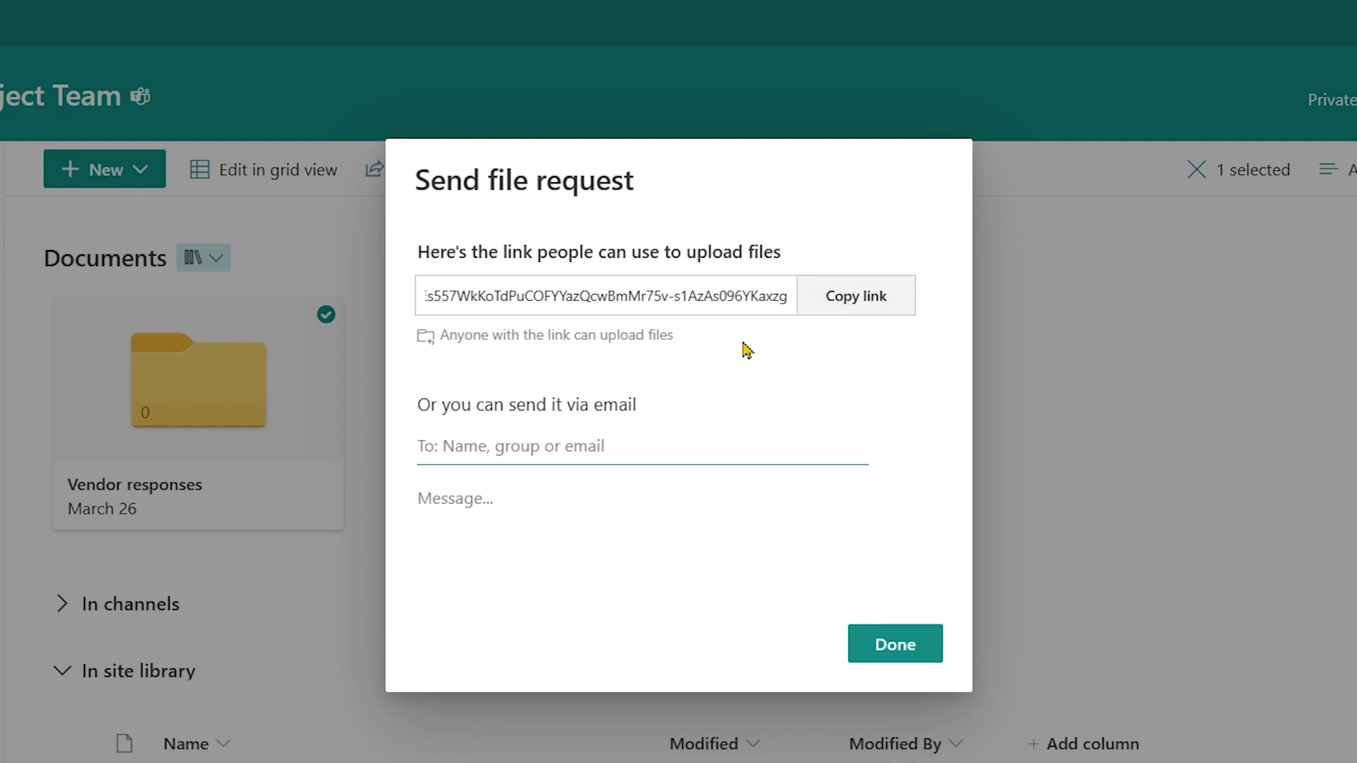
click(518, 443)
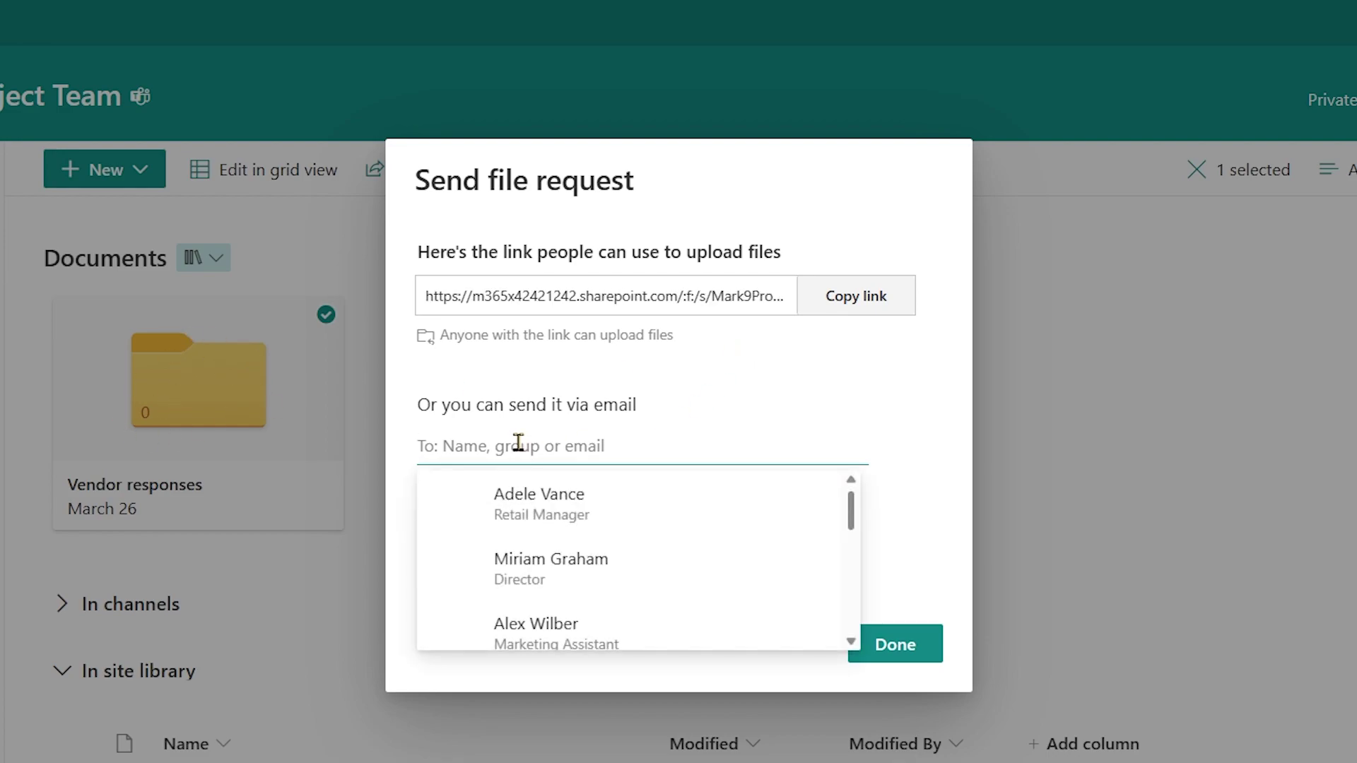
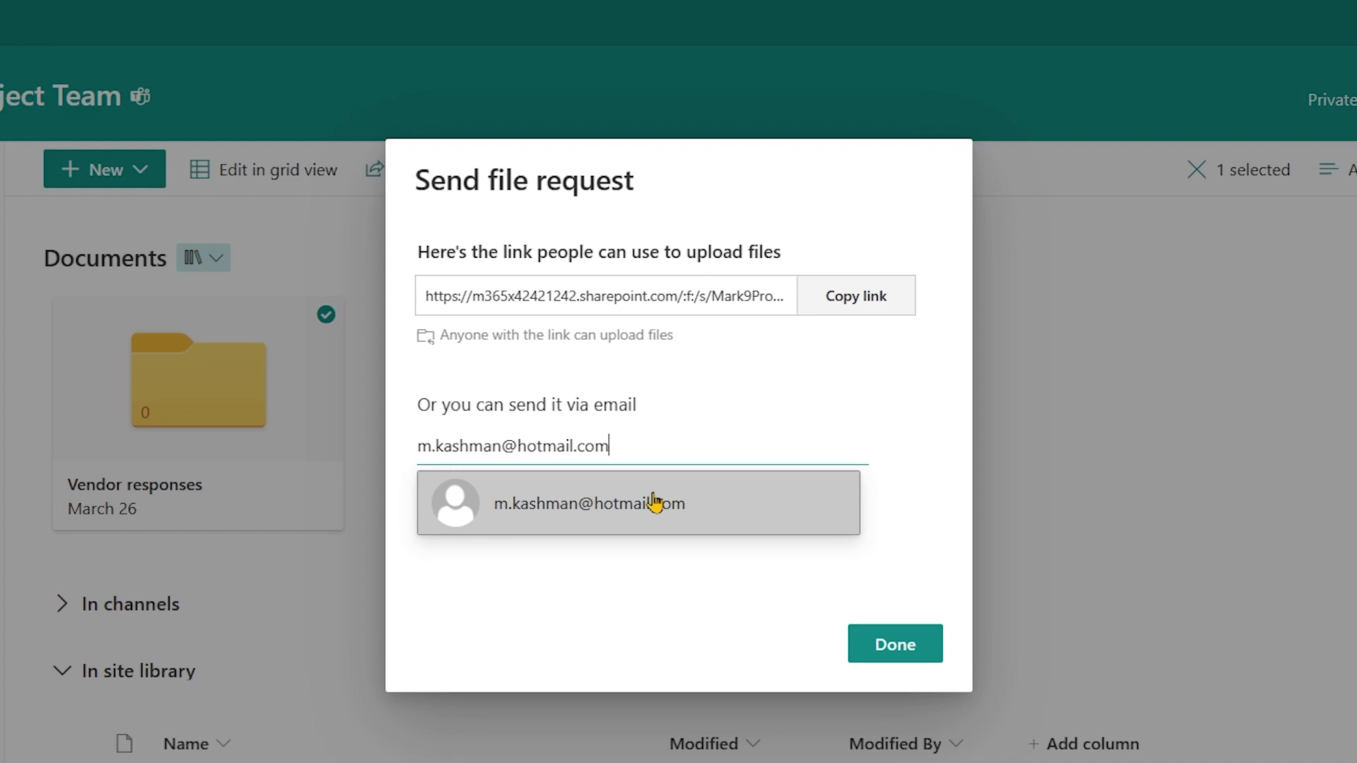
click(655, 502)
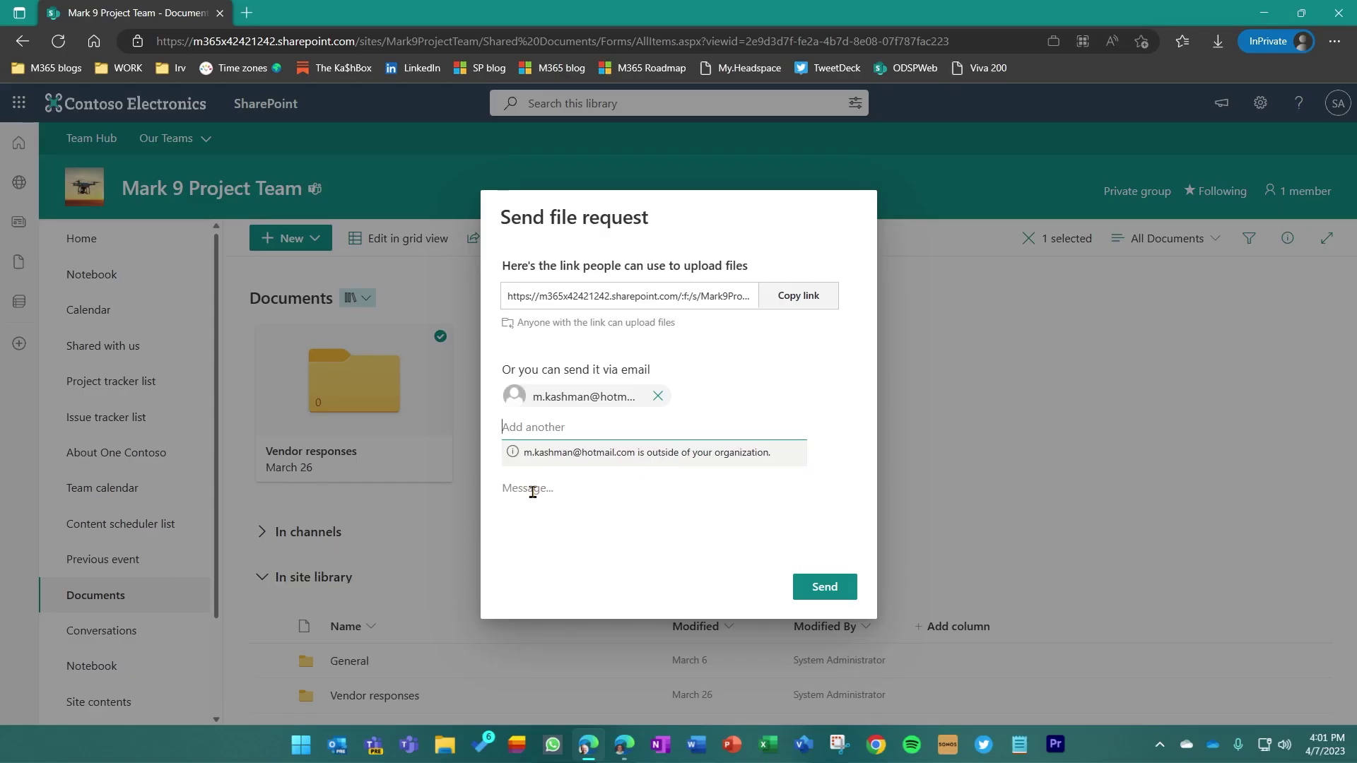
Send the request with the message 'Thanks for sending me your current RFP.' signed with the sender's name
click(548, 486)
text(Thanks for sending me )
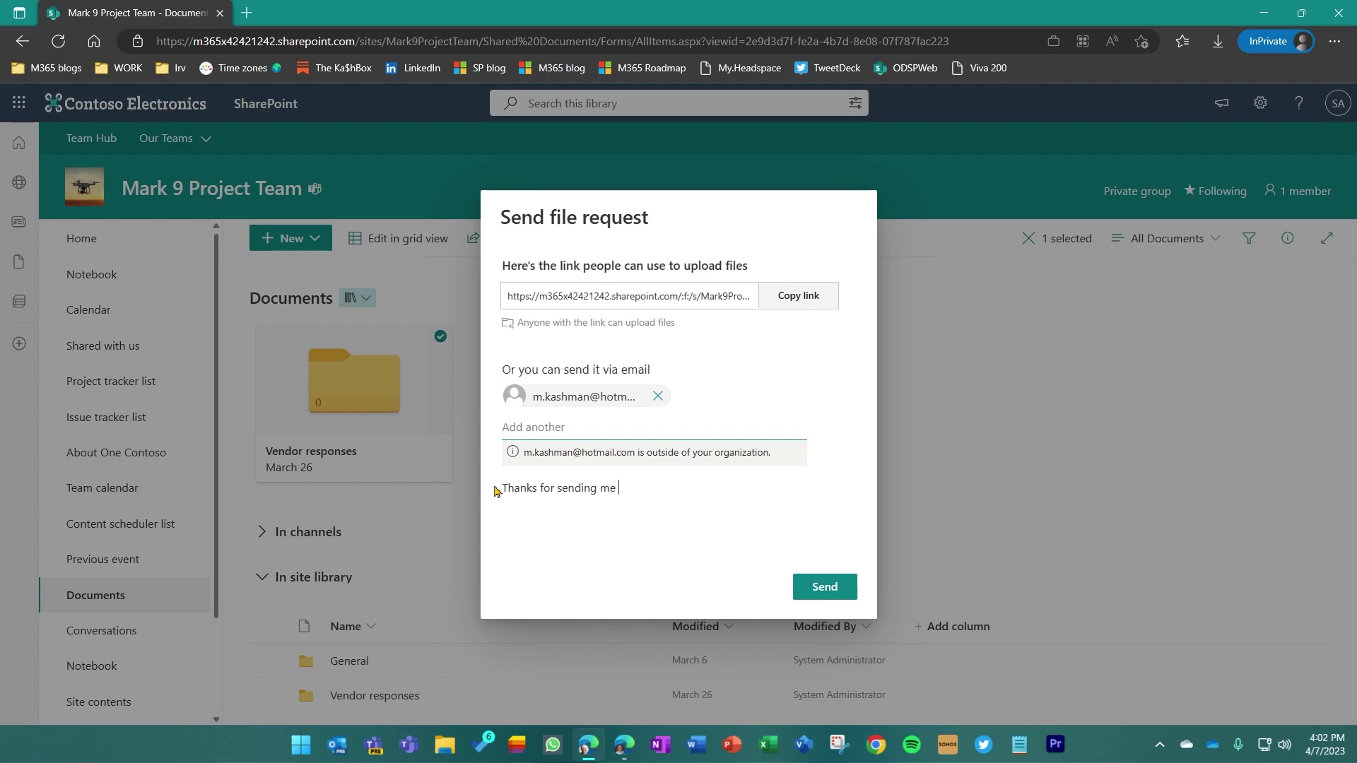
text(your current RFP. - Mark)
click(820, 589)
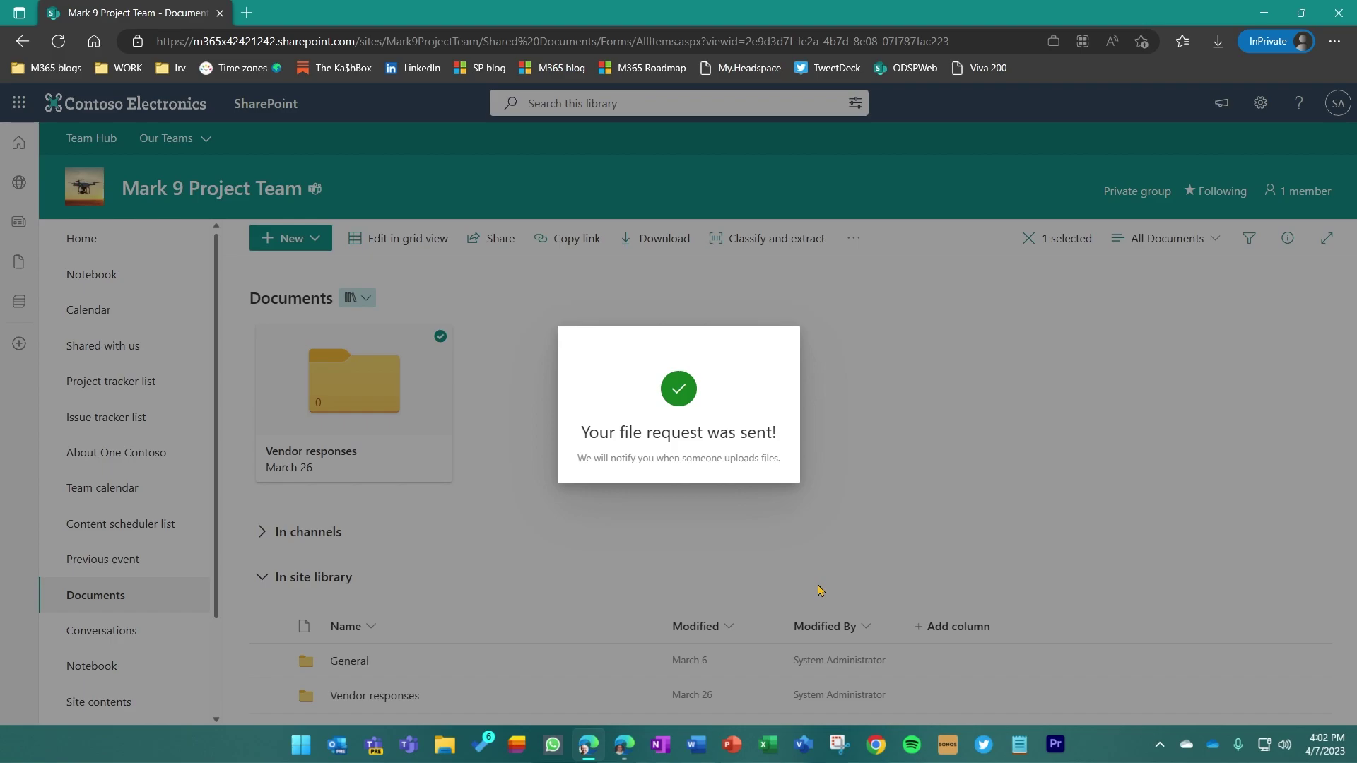
In Outlook, open the file request email and highlight 'System Administrator' and 'Mark 9 campaign RFP'
key(alt+Tab)
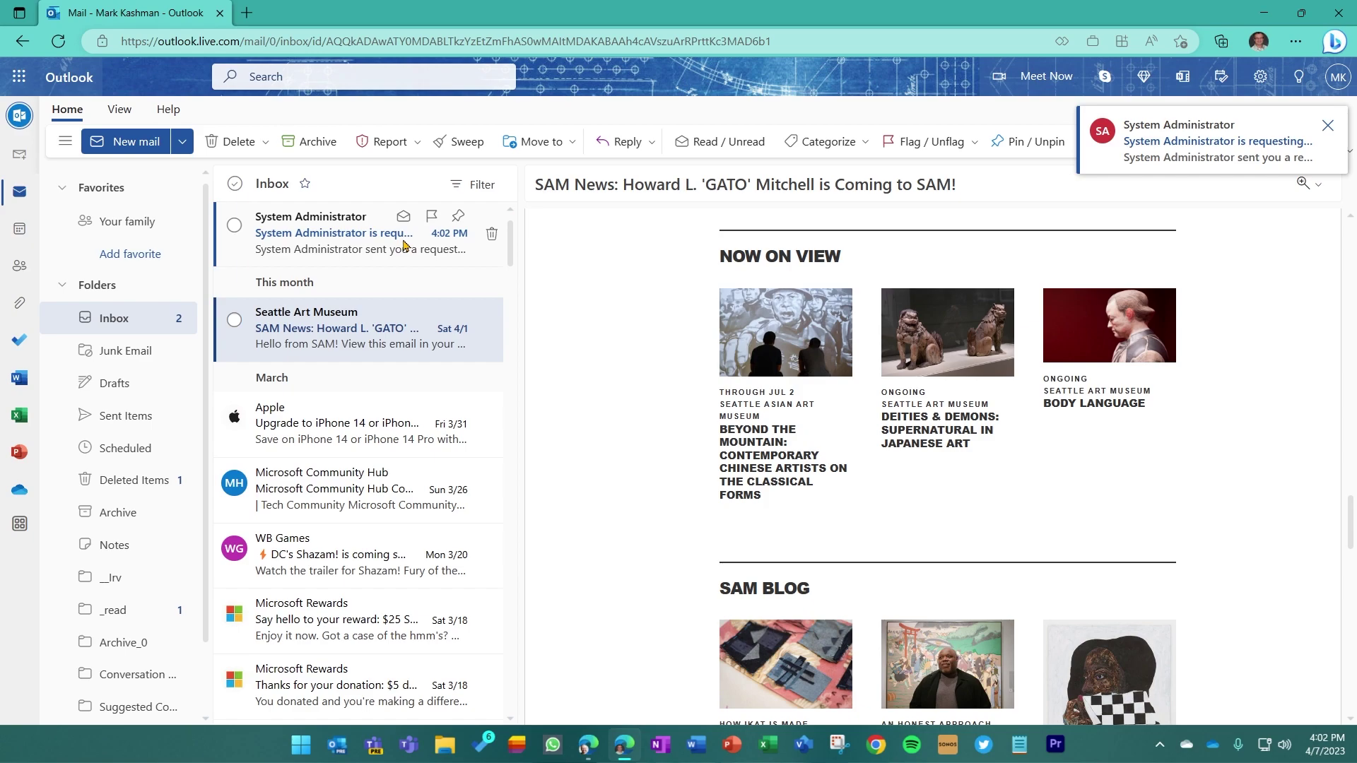
click(372, 235)
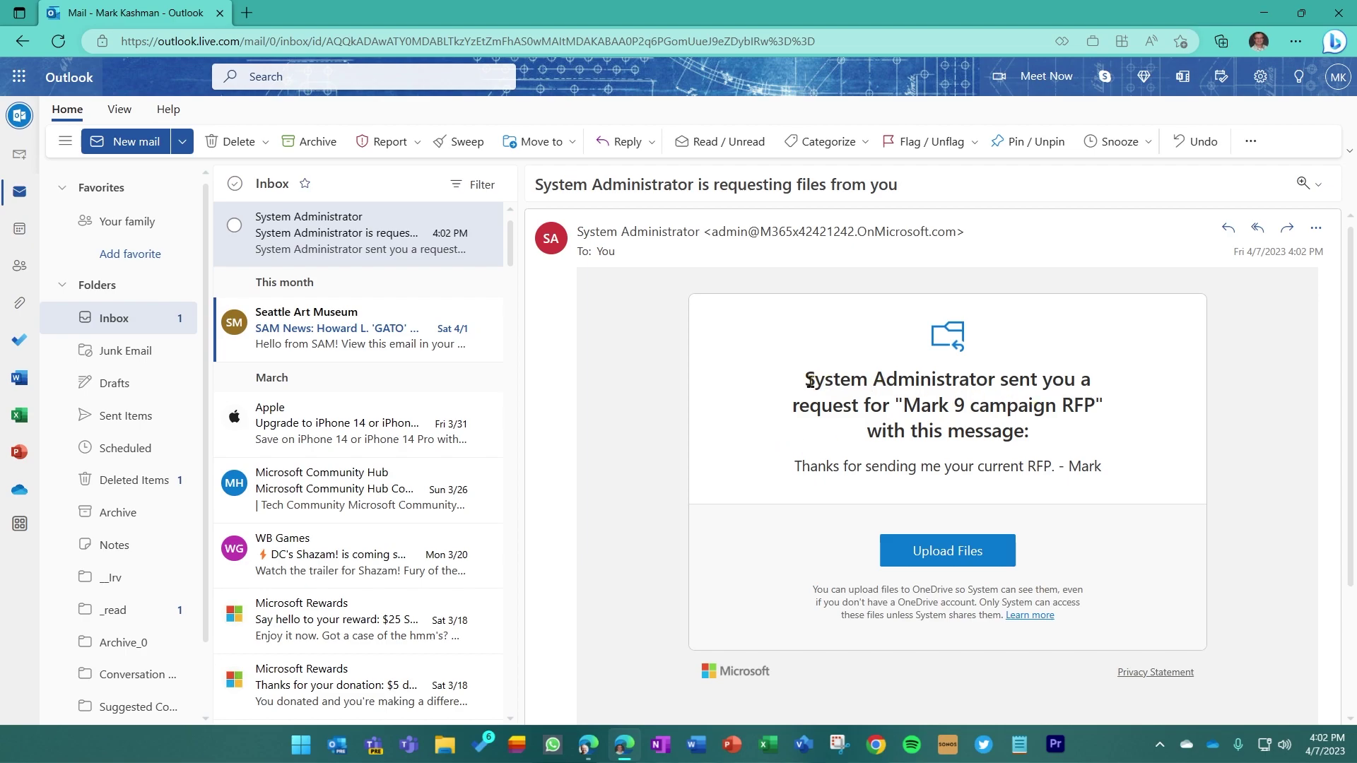
drag(805, 380, 993, 382)
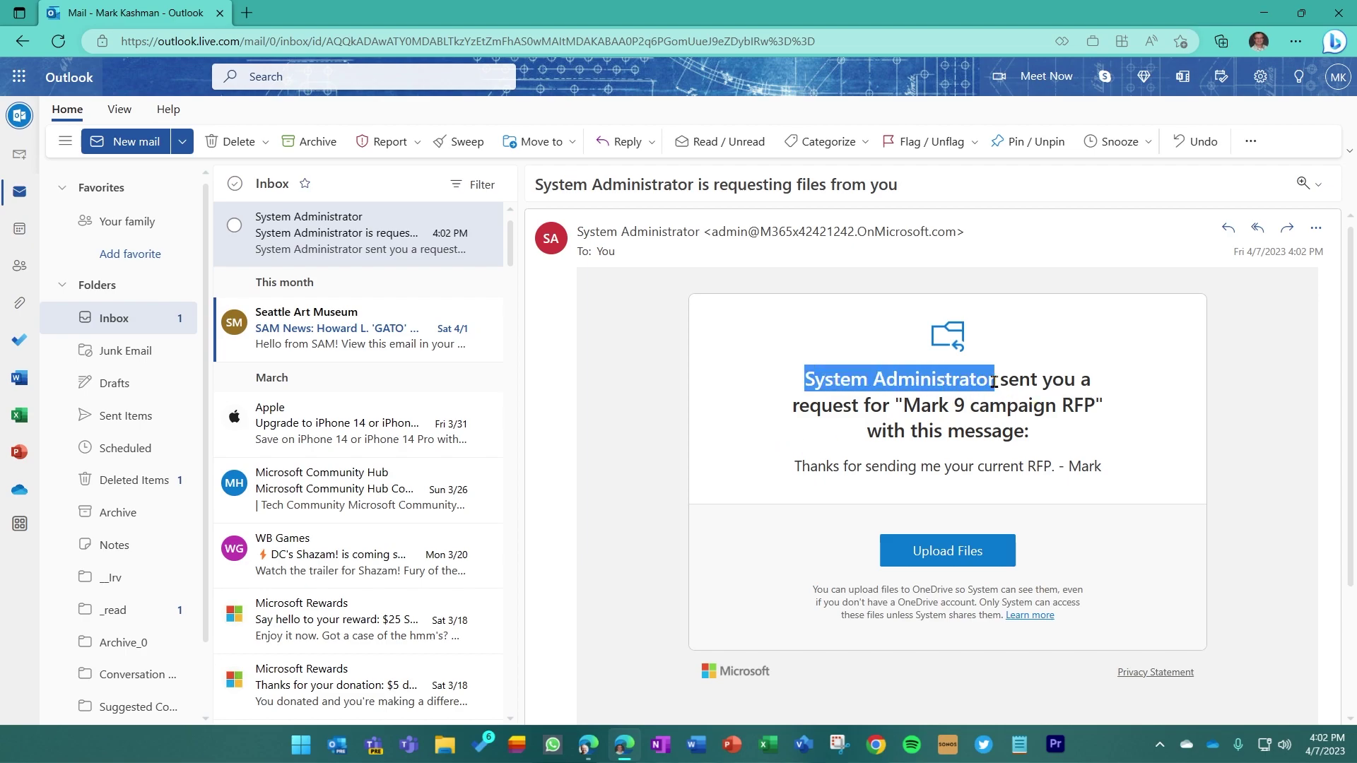
drag(903, 405, 1092, 410)
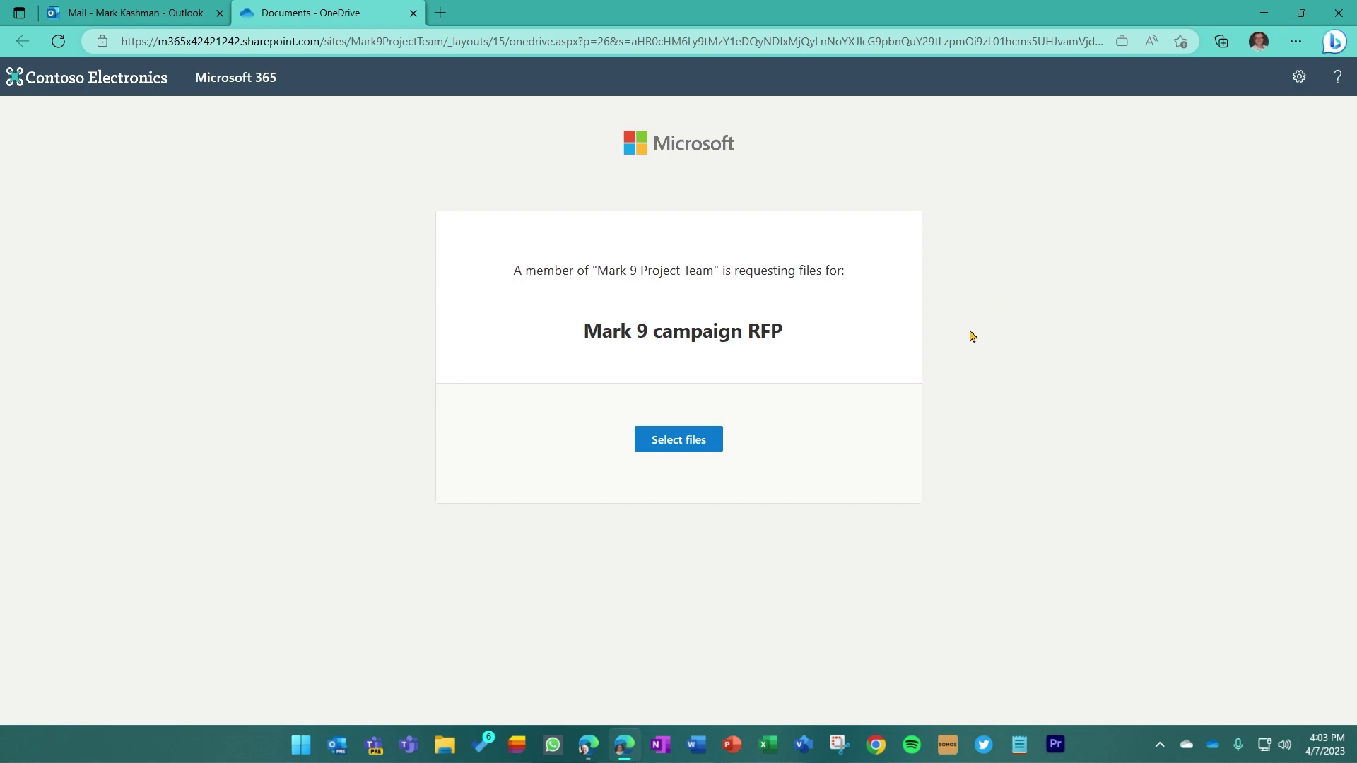
Upload 'Fabrikam_Mark 9 - proposal.docx' to the request, filling in the uploader's first and last name
click(683, 443)
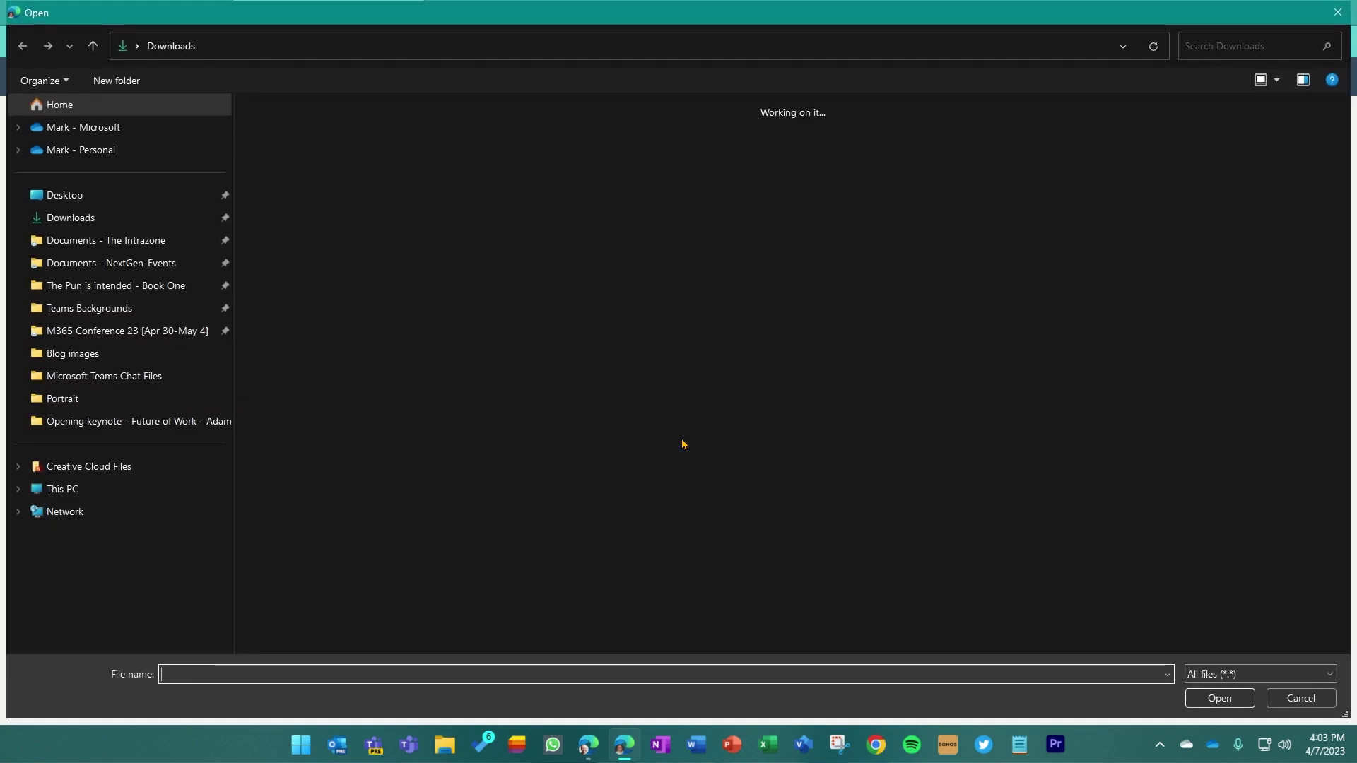
double_click(291, 219)
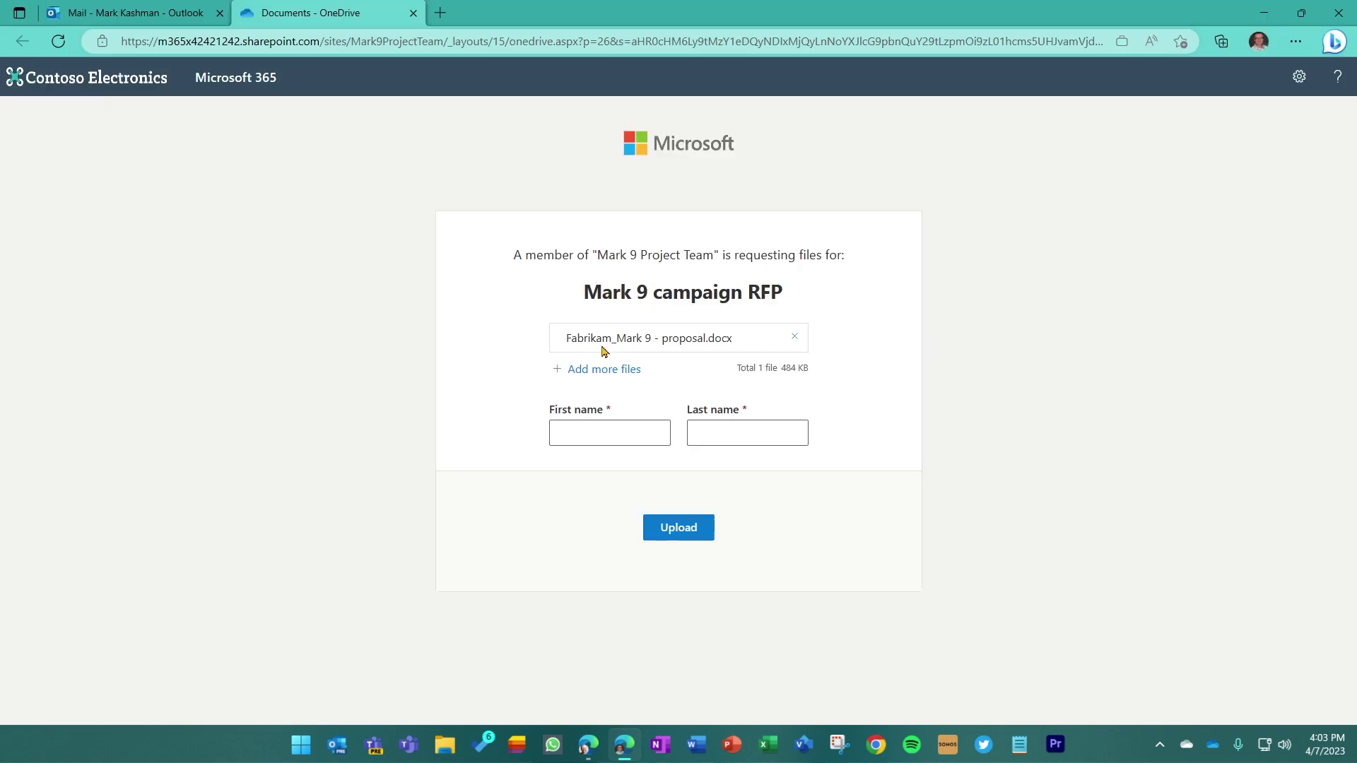
click(591, 434)
key(Tab)
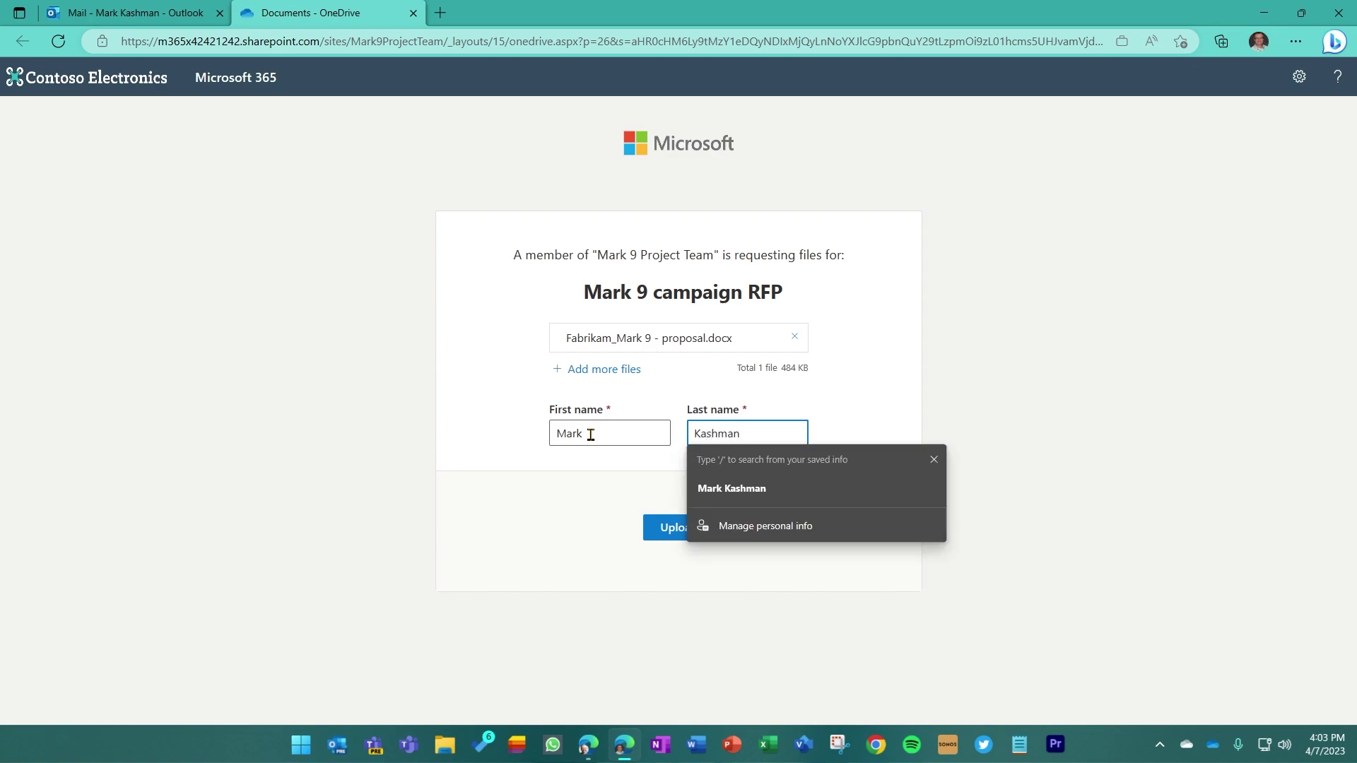
click(677, 526)
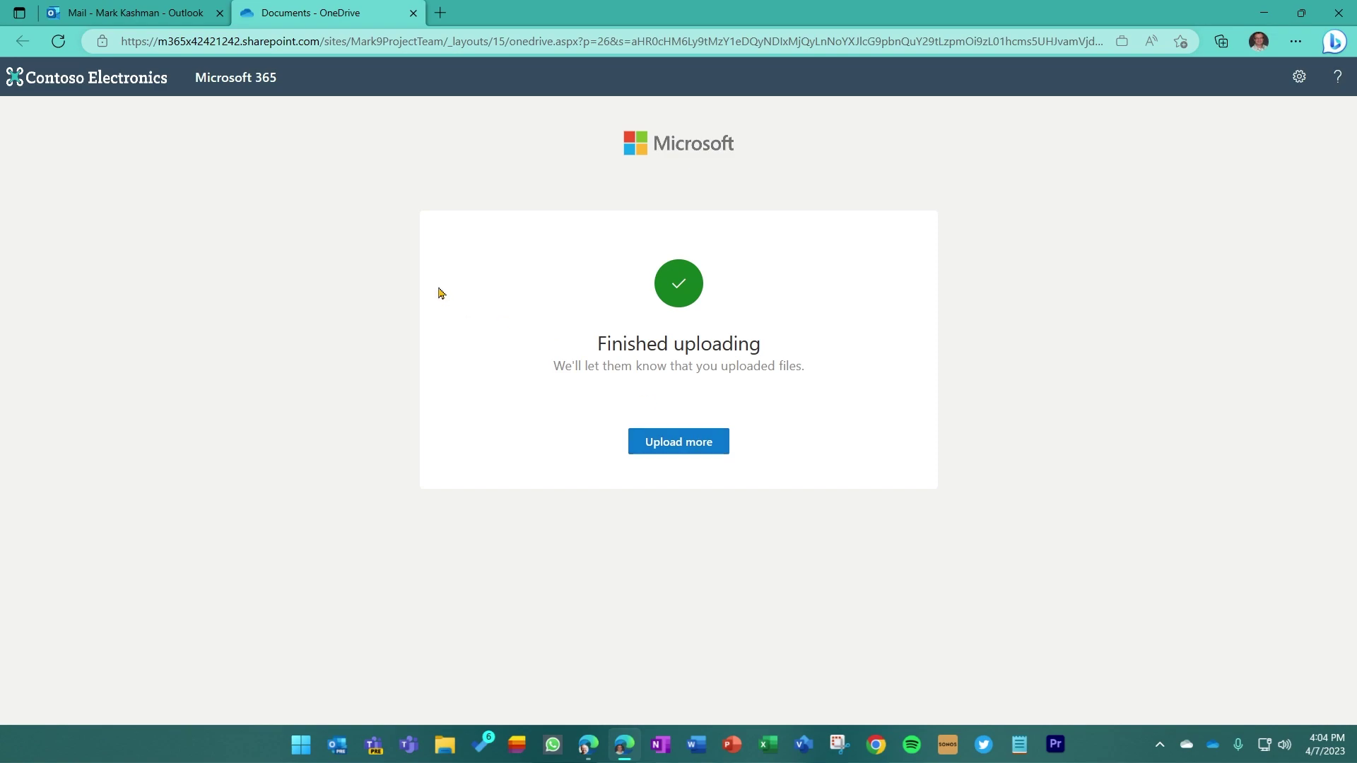
Back in SharePoint, dismiss the sent confirmation, refresh the library and open Vendor responses
key(alt+Tab)
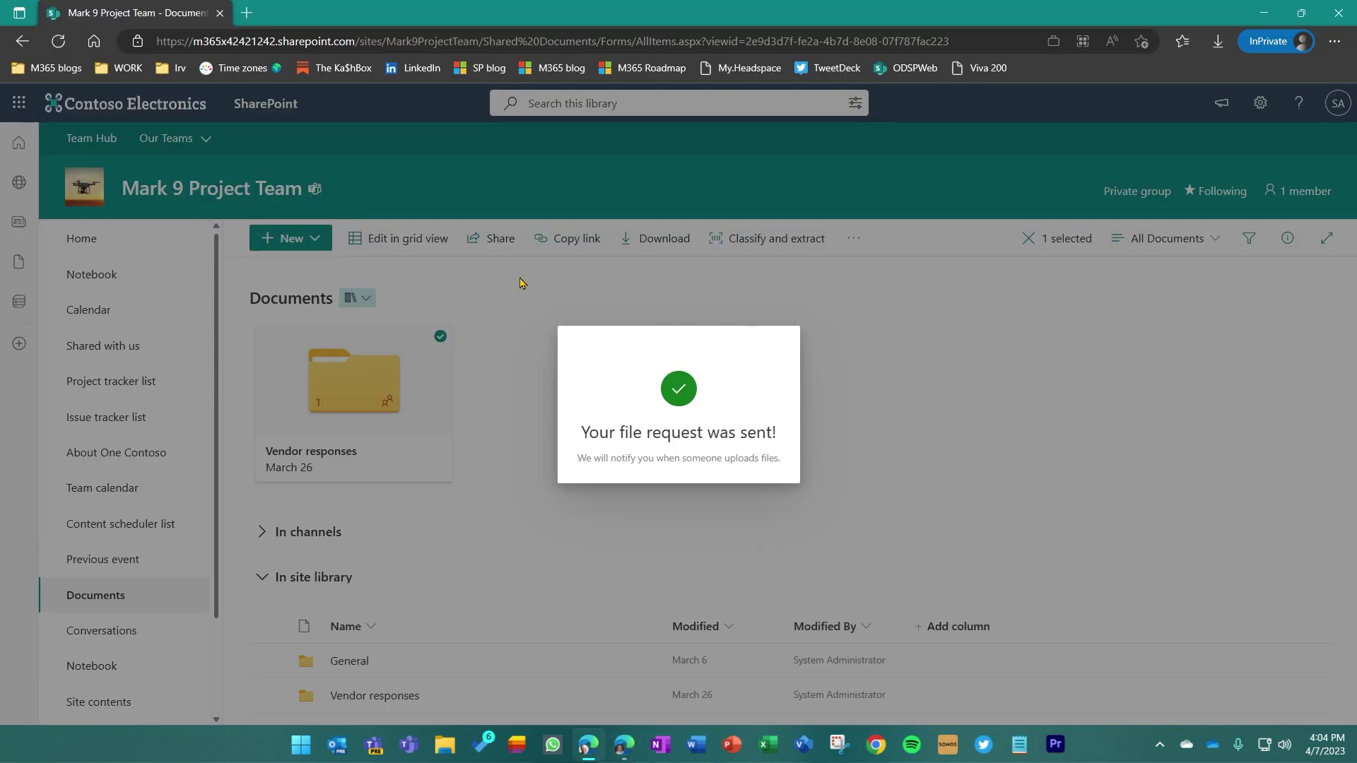
click(951, 367)
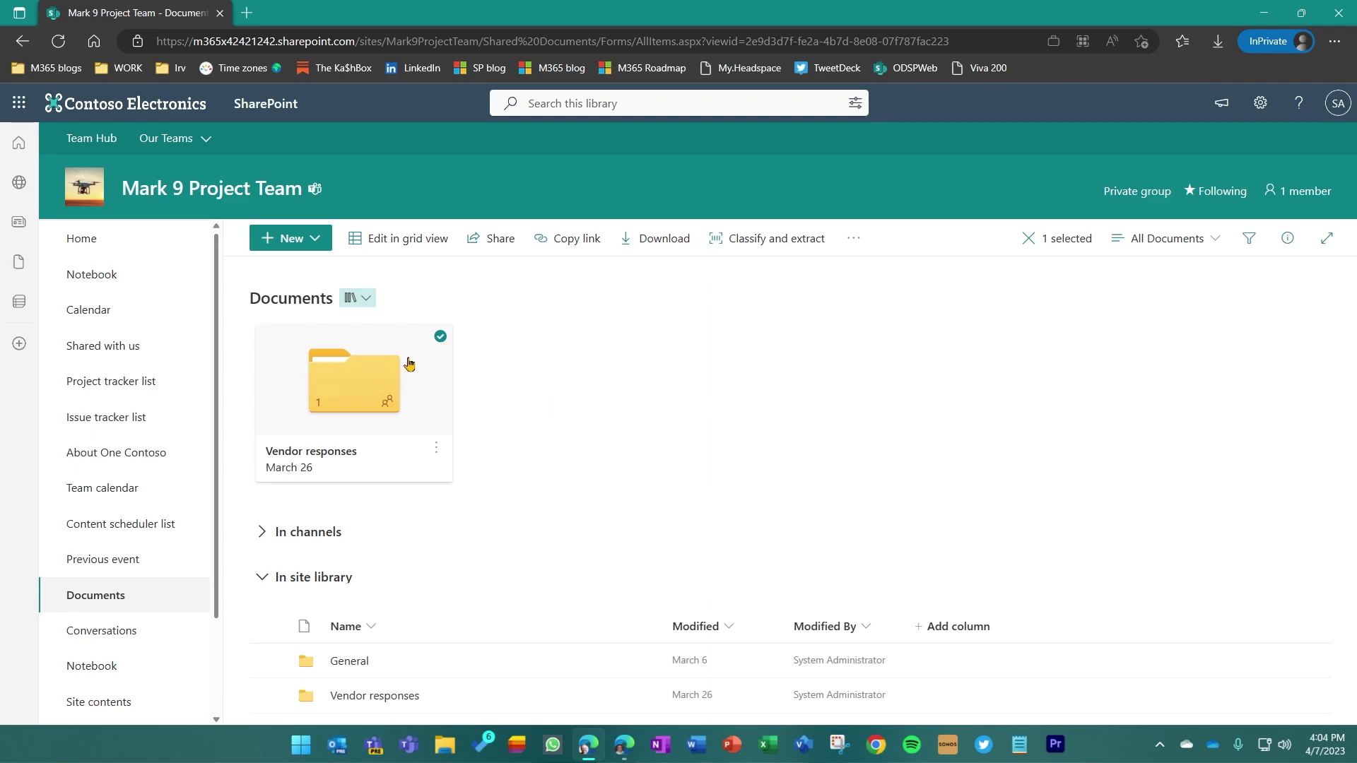
click(540, 385)
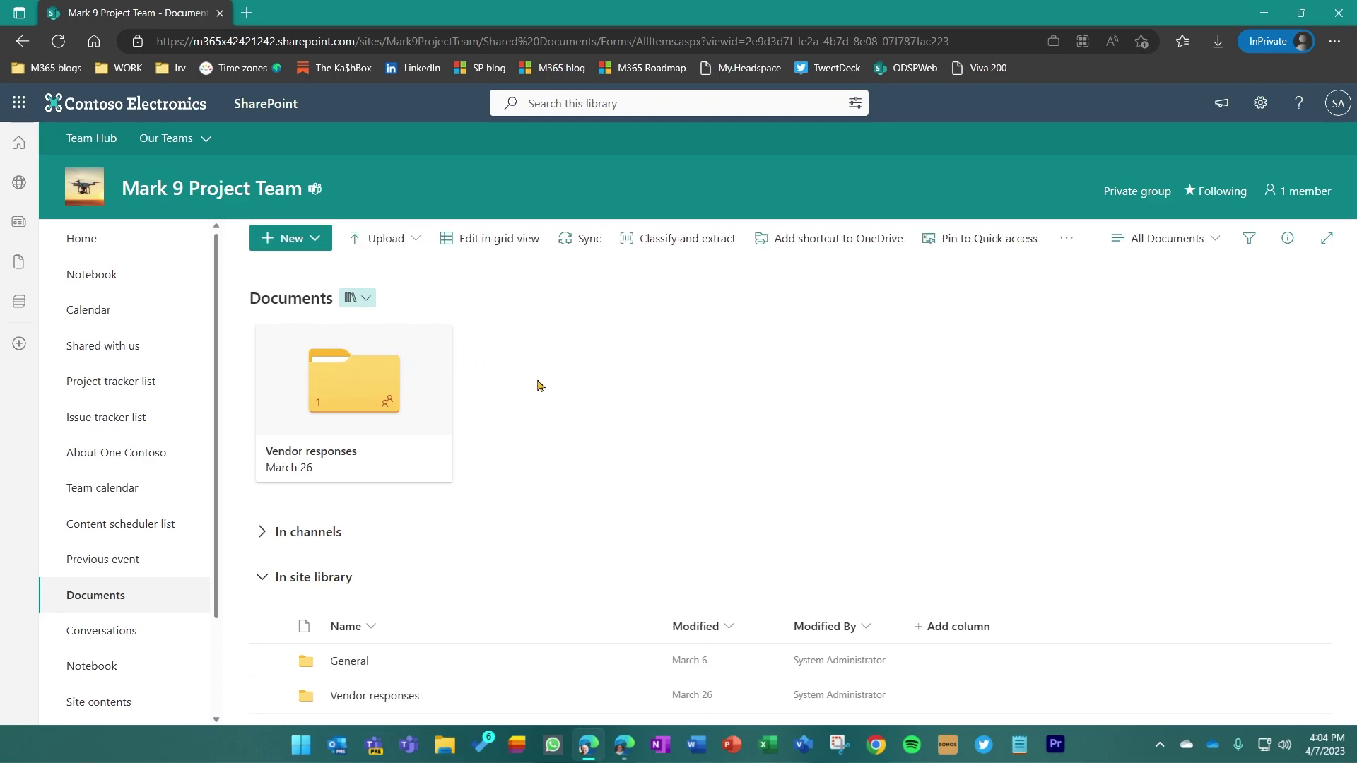
click(64, 47)
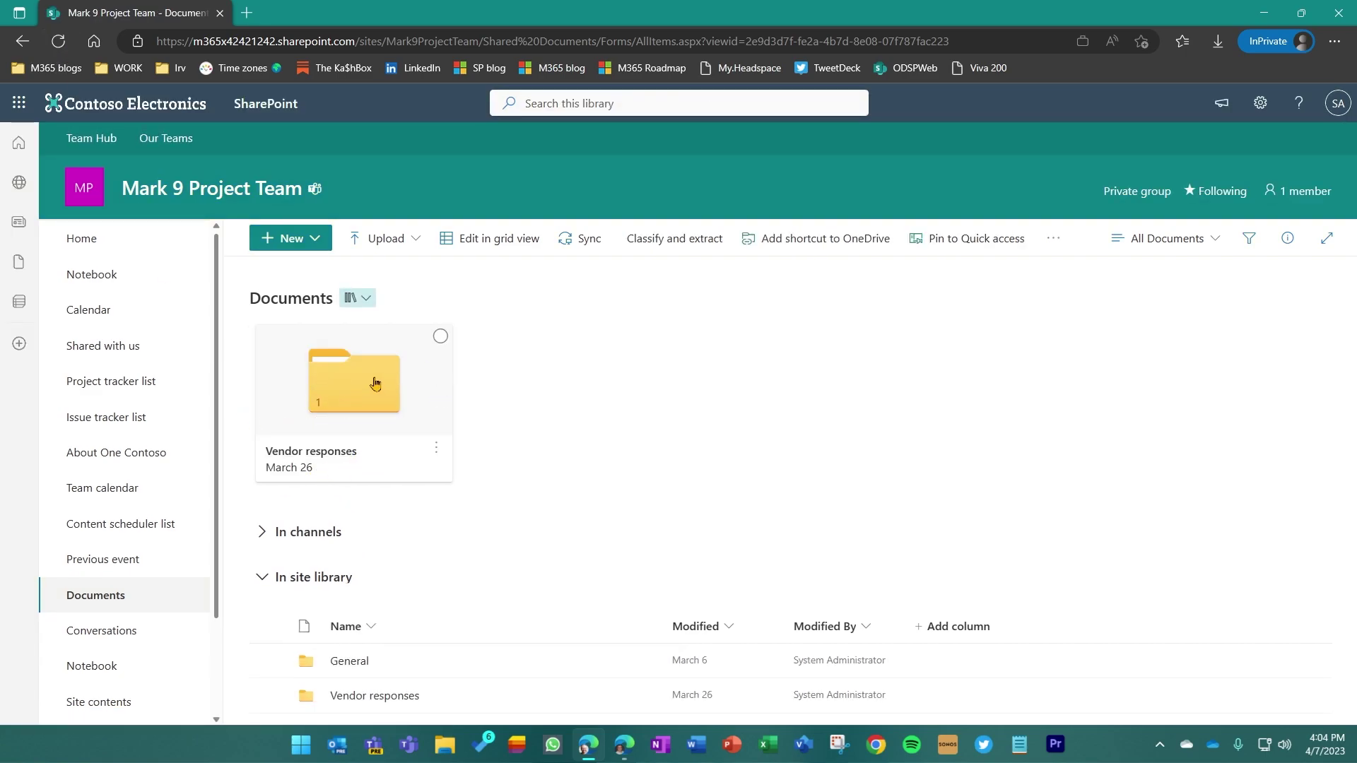
click(375, 384)
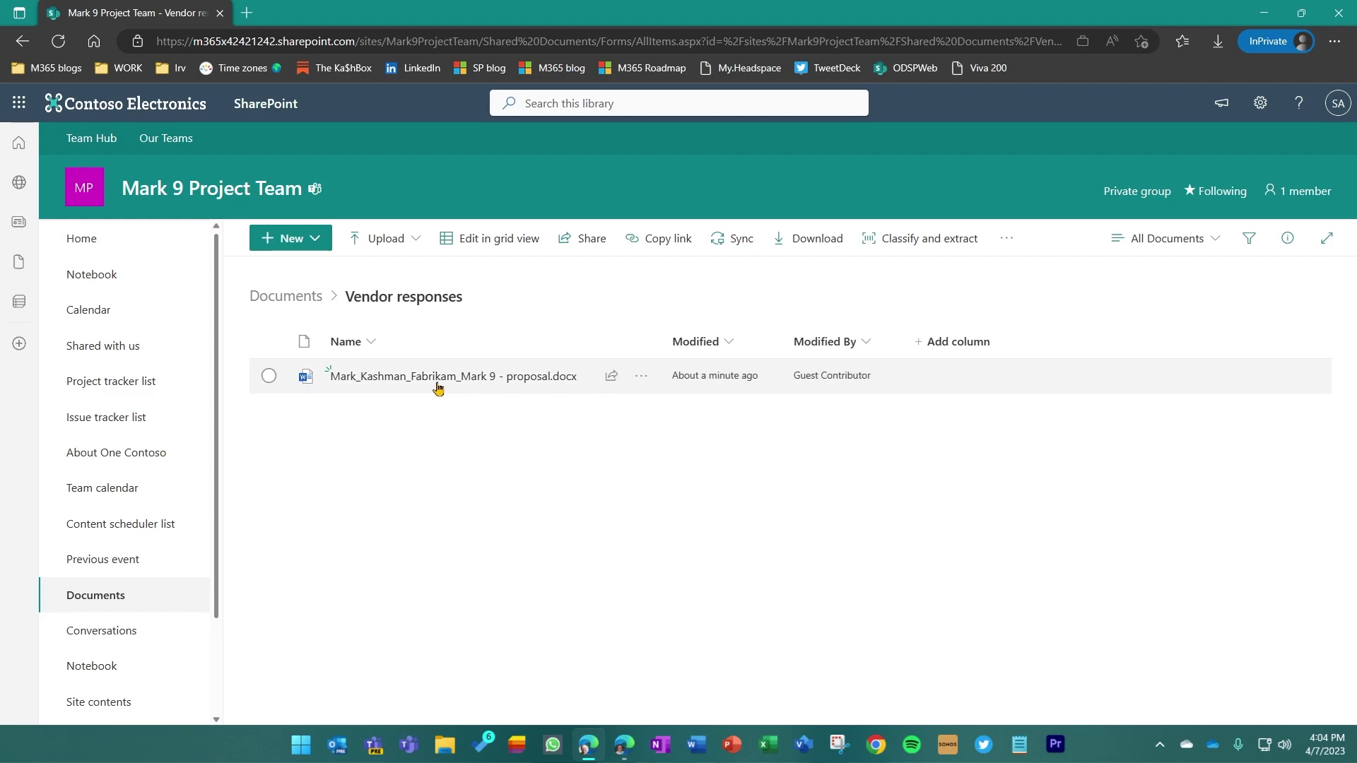
mouse_move(349, 387)
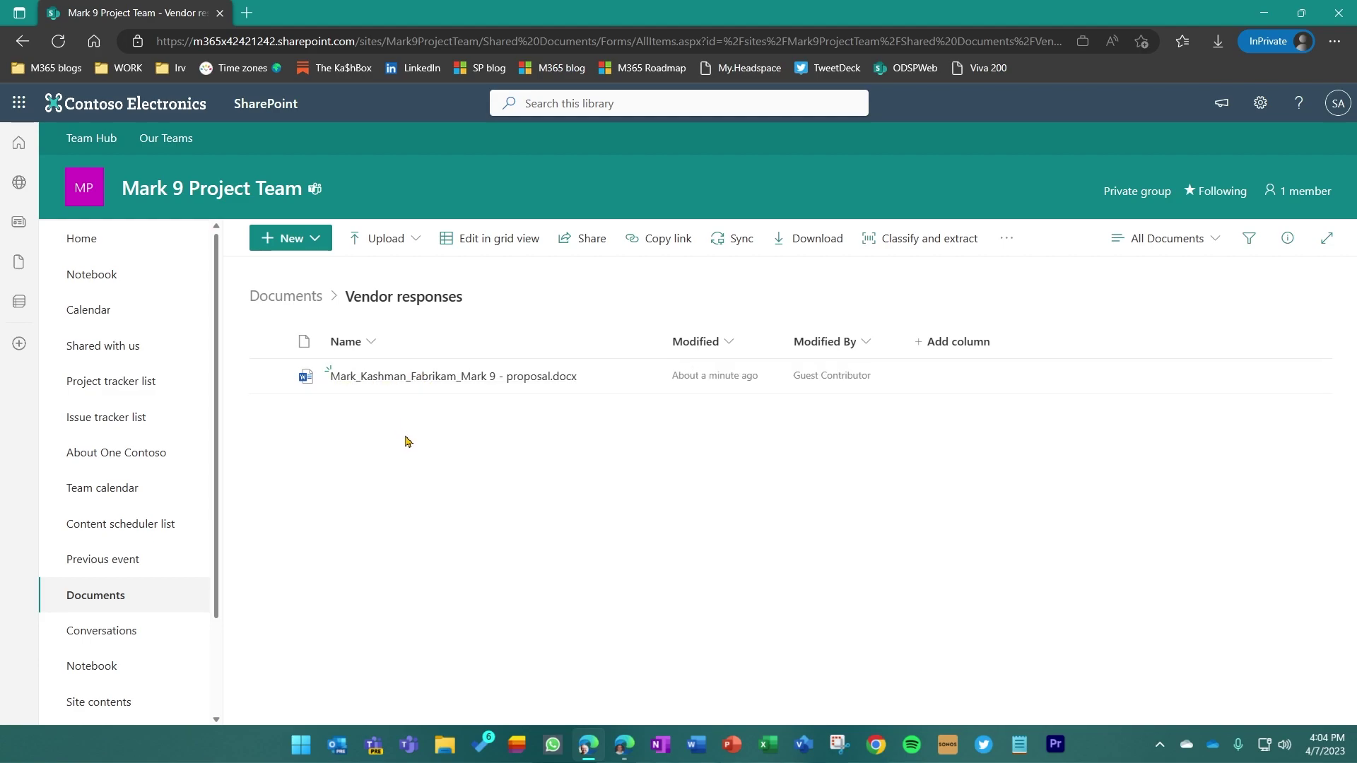
mouse_move(422, 382)
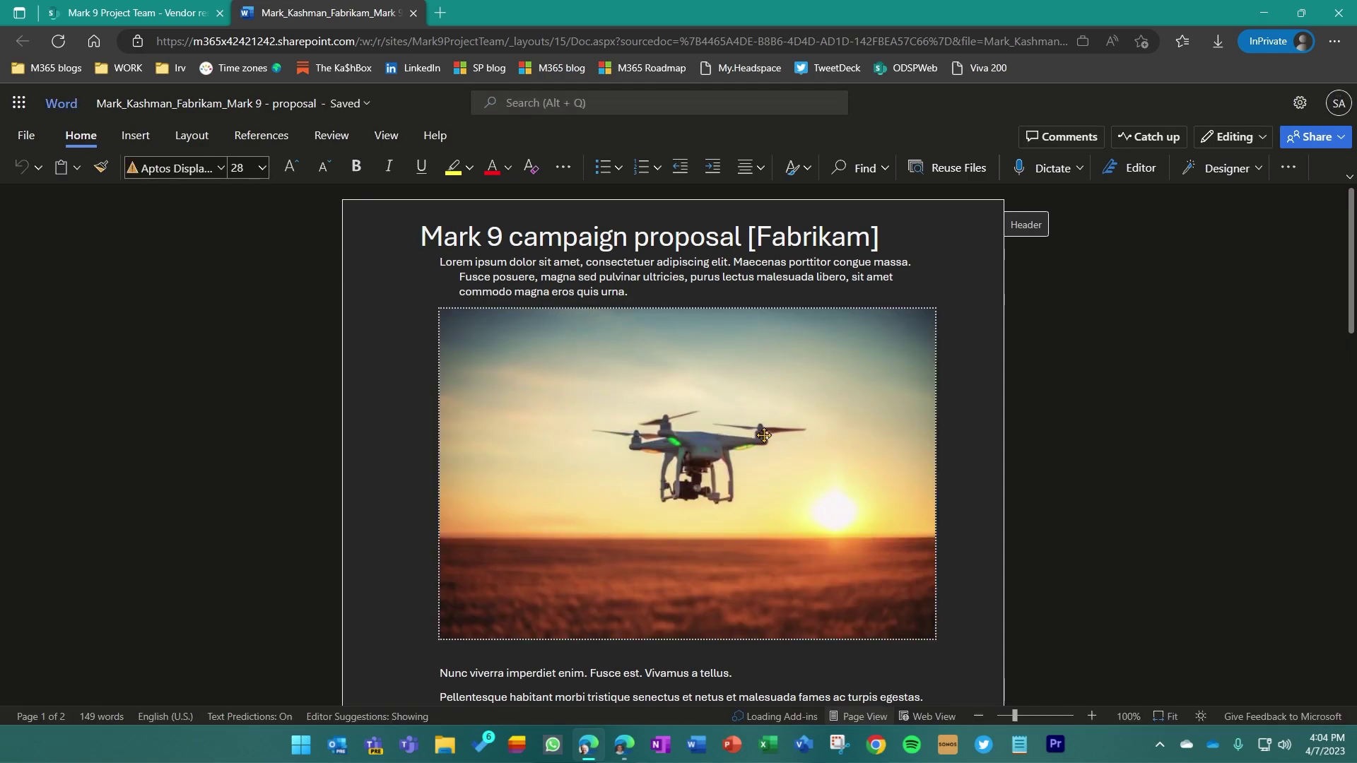
Scroll through the uploaded Fabrikam Mark 9 campaign proposal in Word for the web
scroll(858, 414, down, 8)
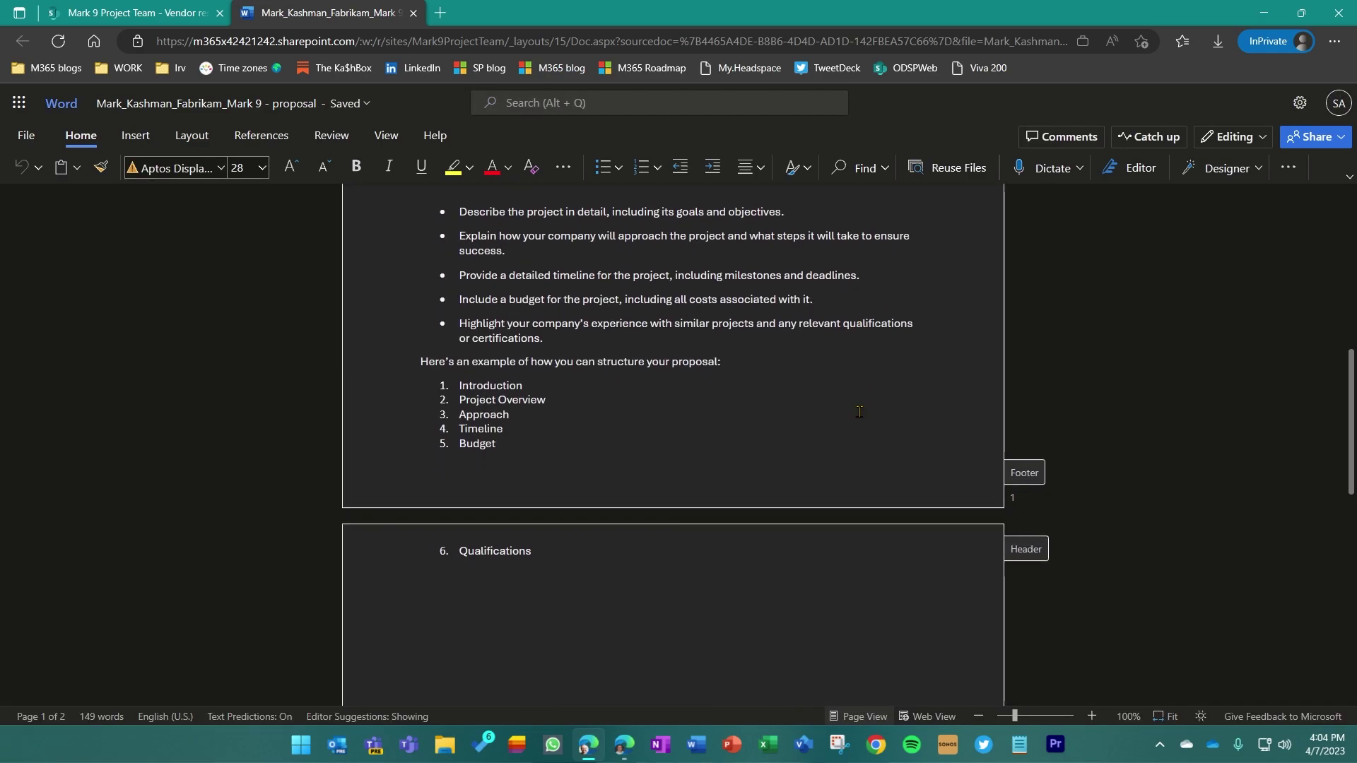
scroll(859, 418, down, 5)
scroll(858, 414, up, 13)
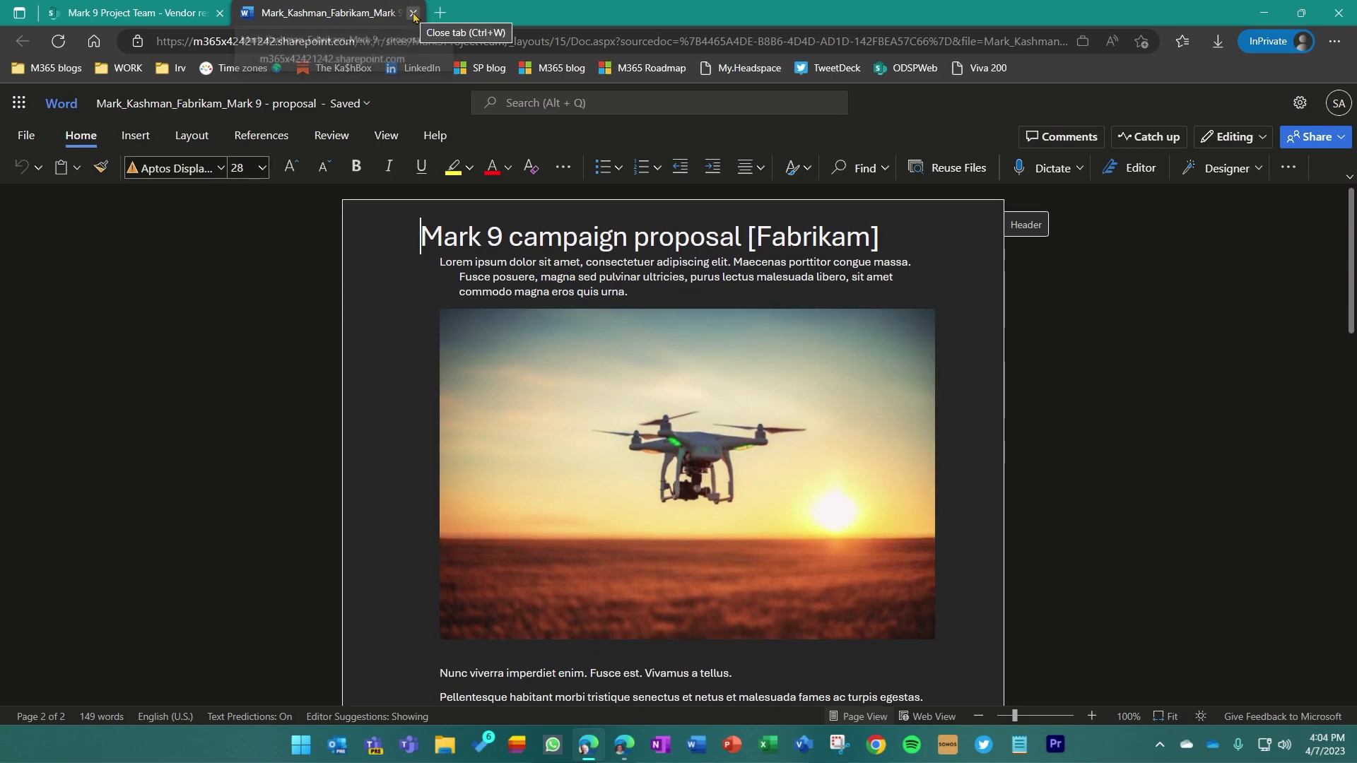
click(176, 13)
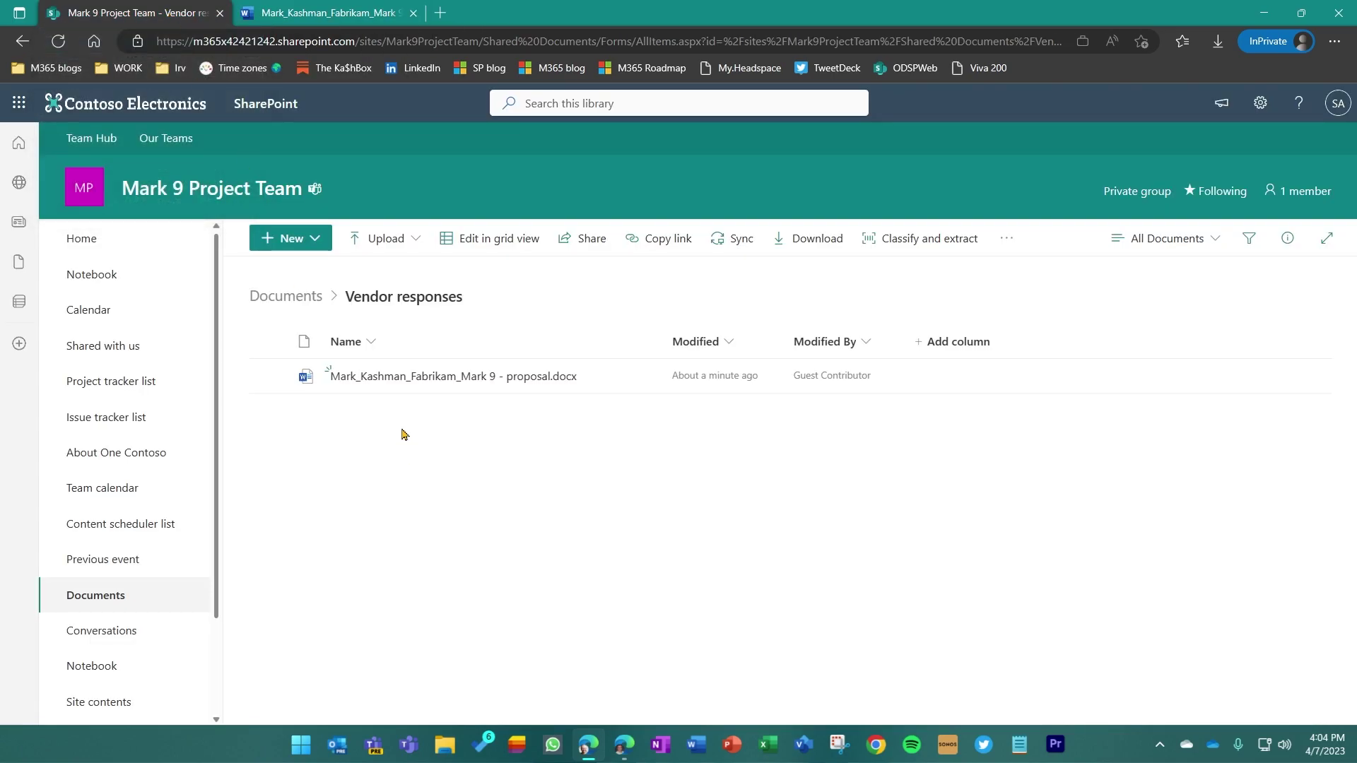